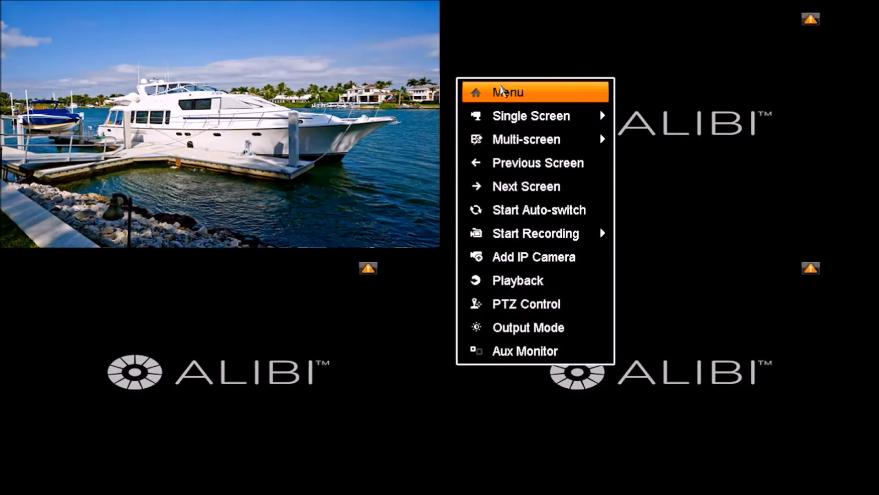
Open Configuration > Network and check IPv4 192.168.3.122, gateway 192.168.3.1, DNS 8.8.8.8/8.8.4.4
click(513, 92)
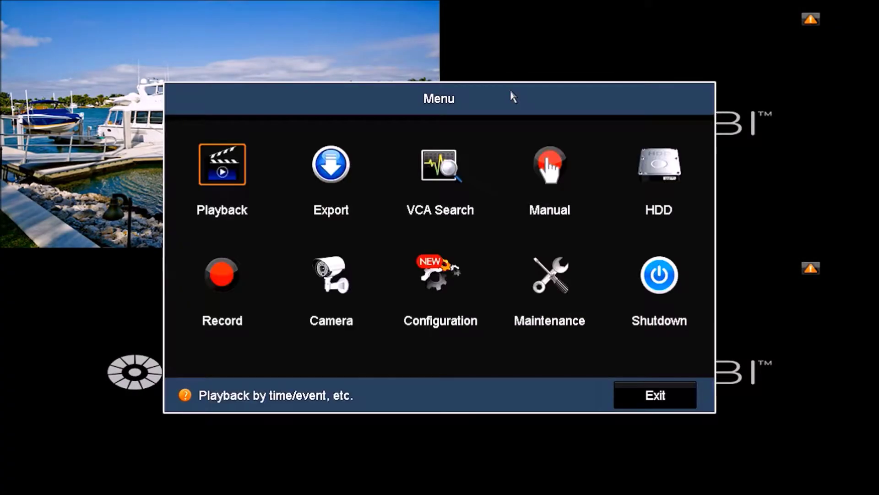
click(444, 292)
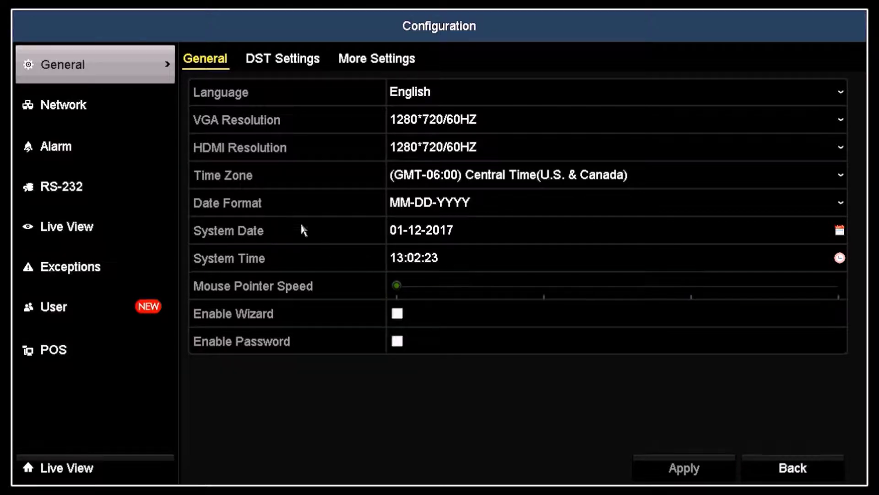
click(105, 106)
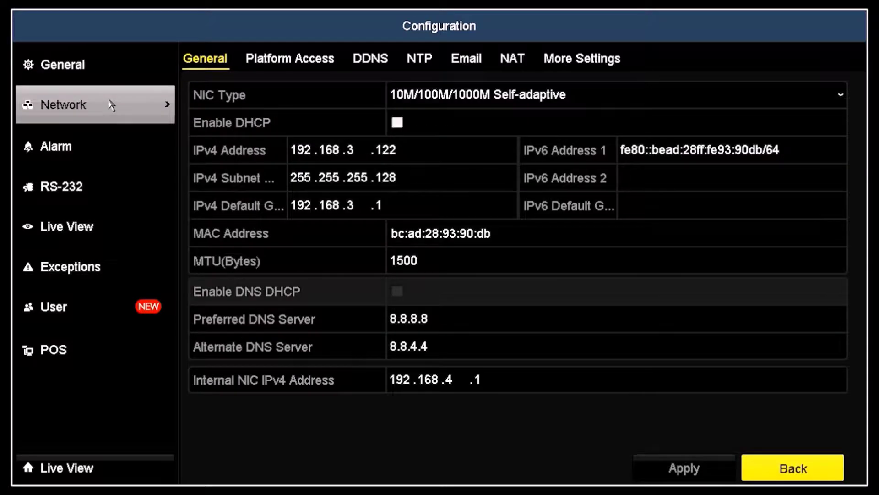
click(435, 147)
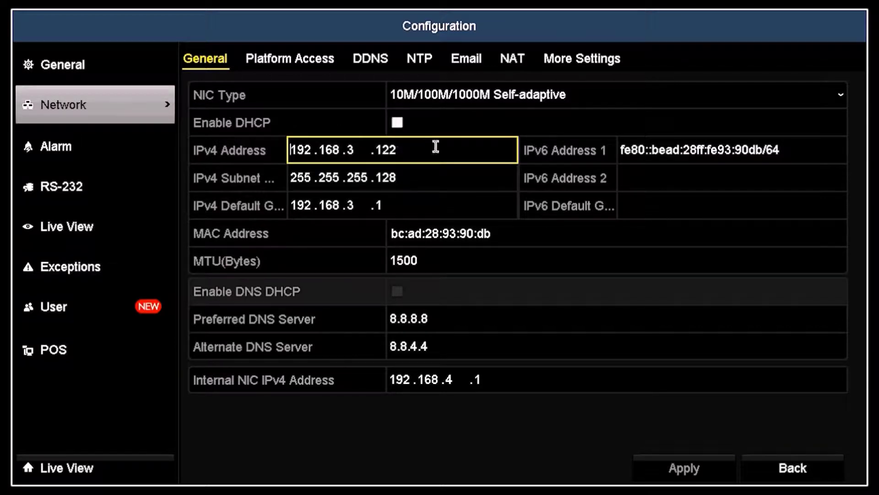
click(461, 165)
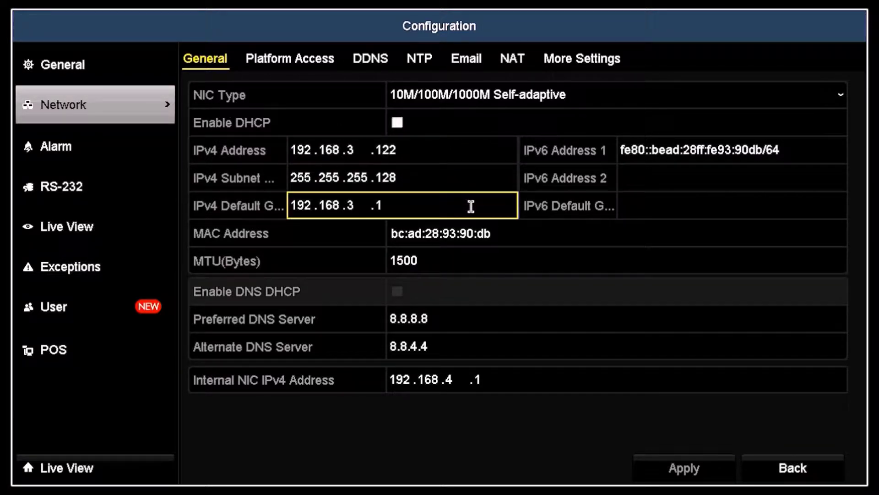
click(513, 318)
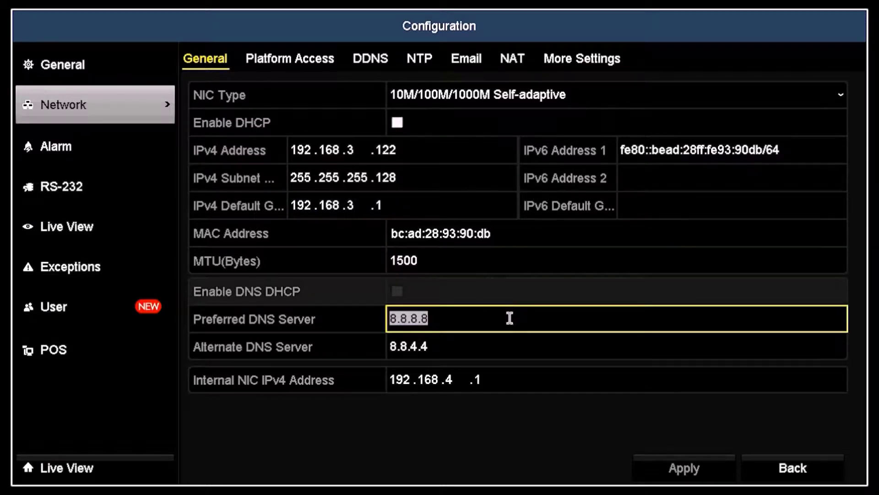
click(514, 344)
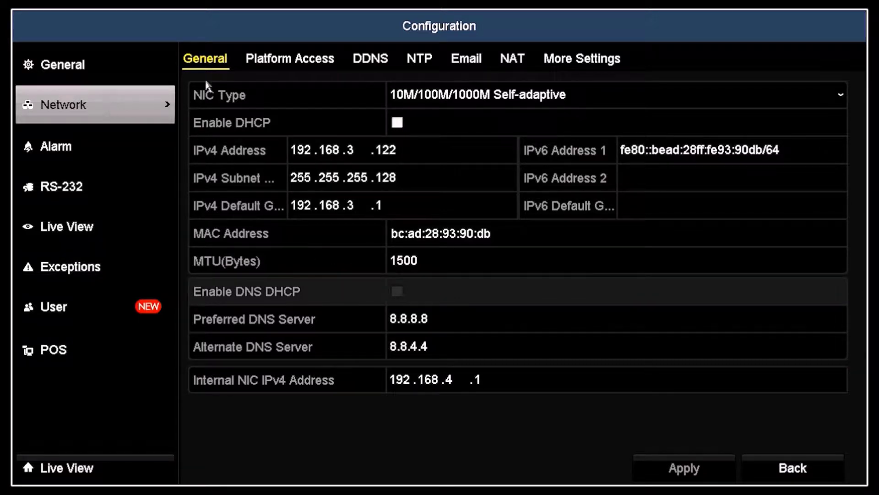
On the Email tab, enable server authentication and move through the port, SSL/TLS and user name fields
click(481, 62)
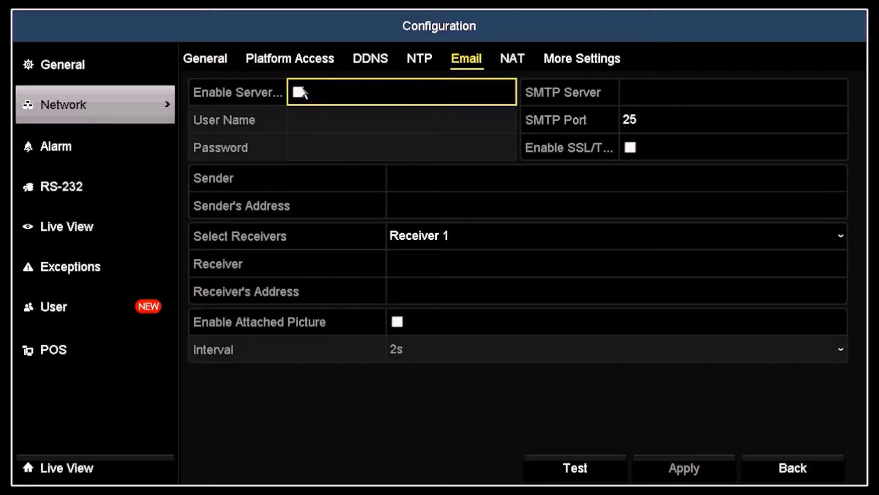
click(299, 92)
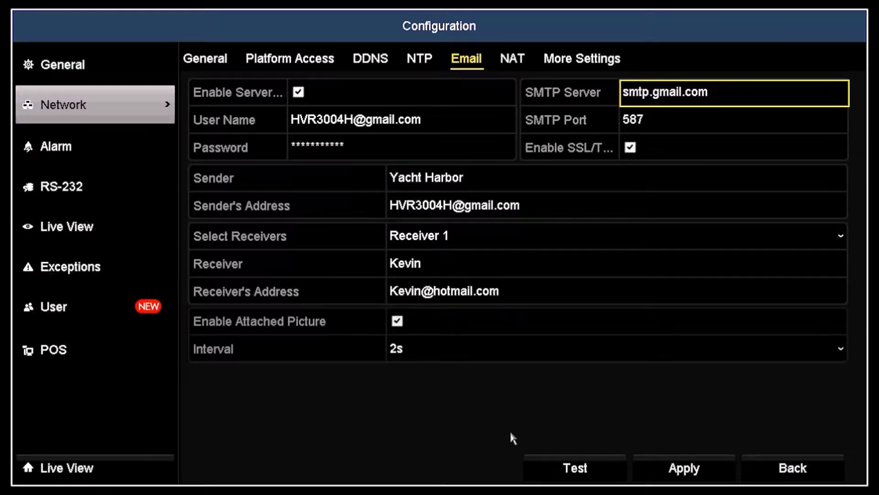
key(Down)
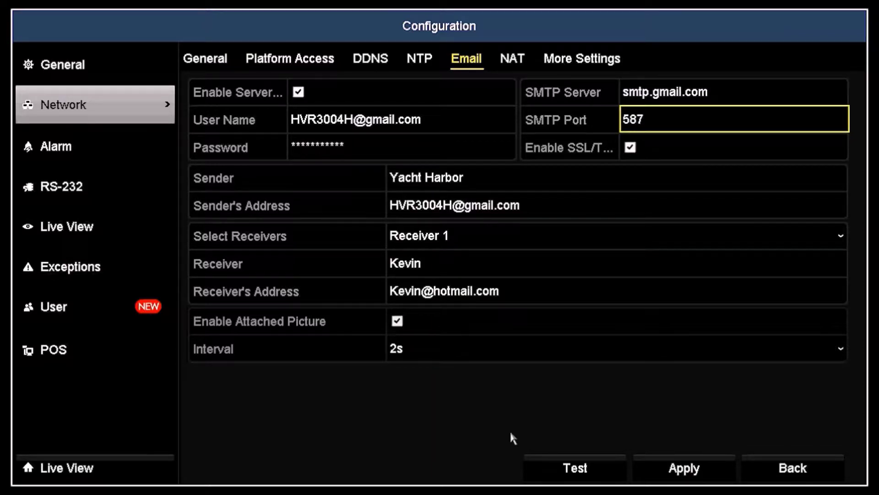
key(Down)
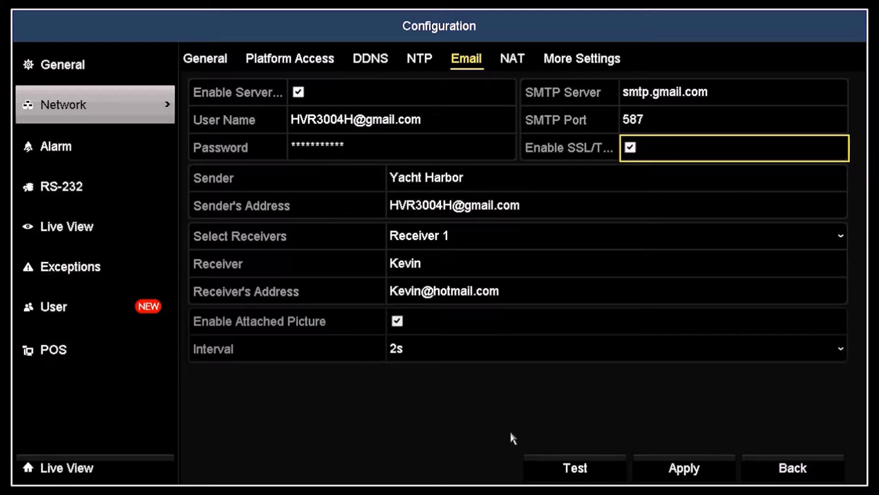
key(Left)
key(Up)
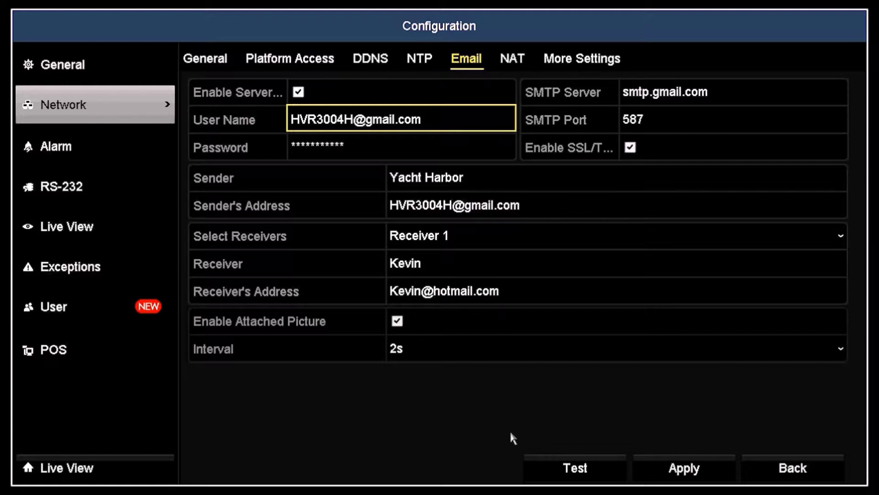
key(Down)
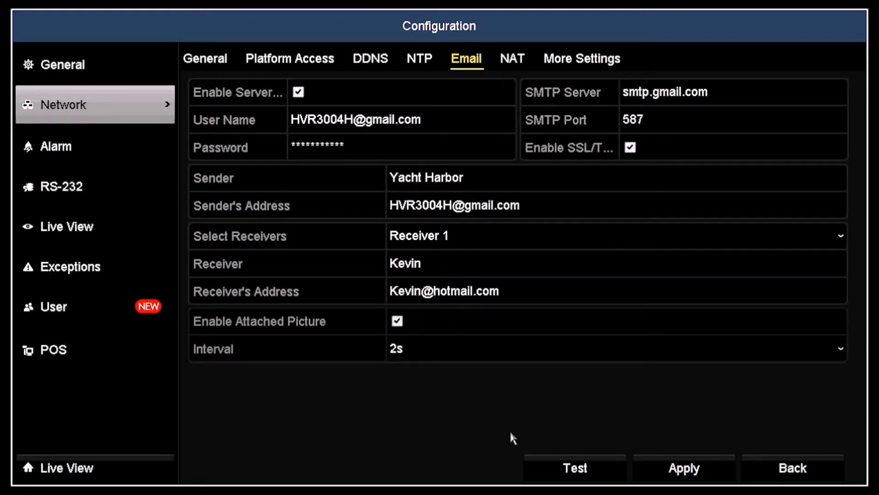
click(673, 468)
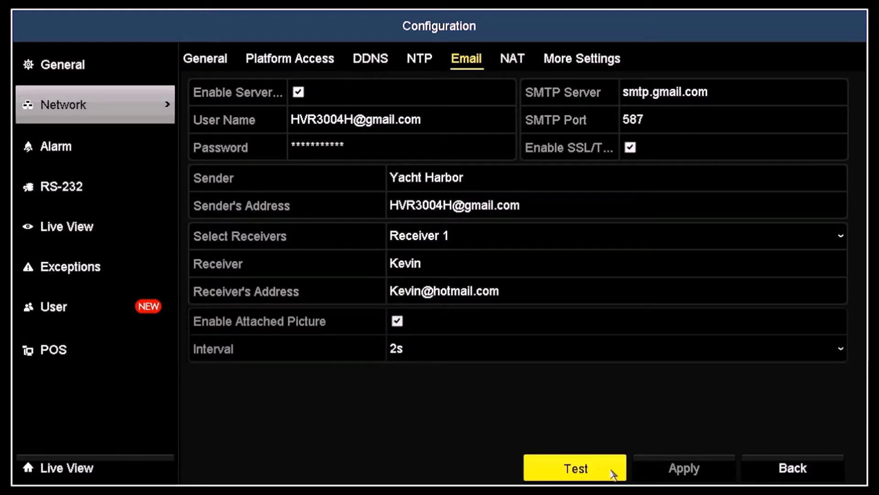
Send two test emails using the saved Gmail SMTP settings
click(566, 469)
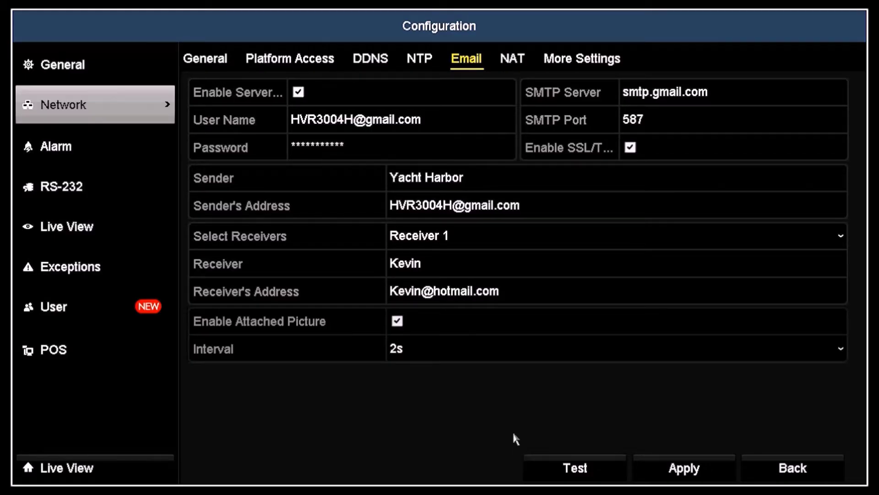
click(570, 477)
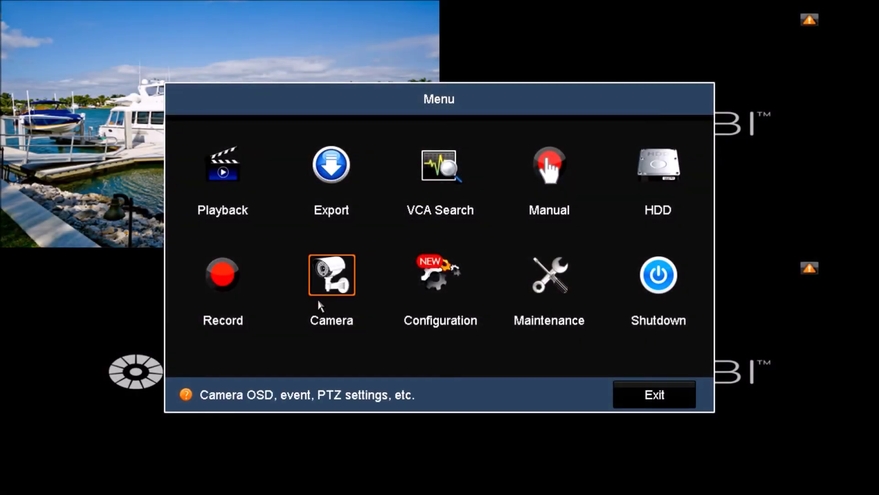
Turn on Send Email as IPCamera 01's motion linkage action, apply it, and save motion detection
click(319, 302)
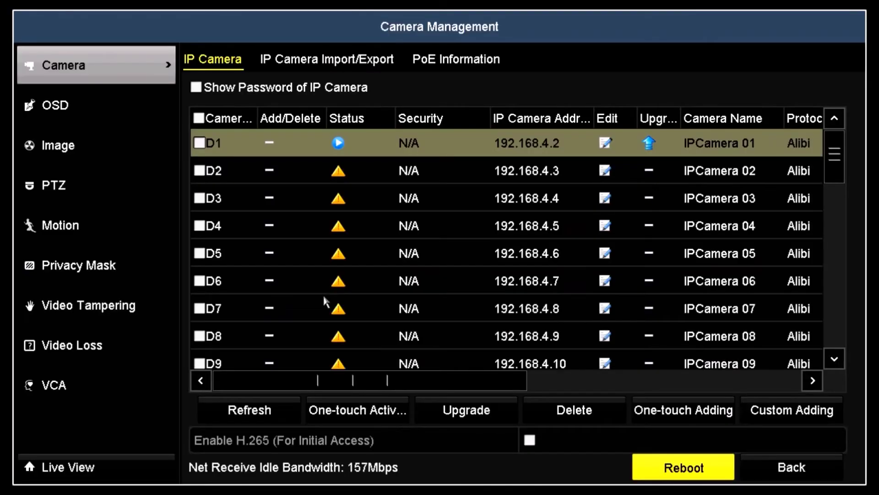
click(158, 223)
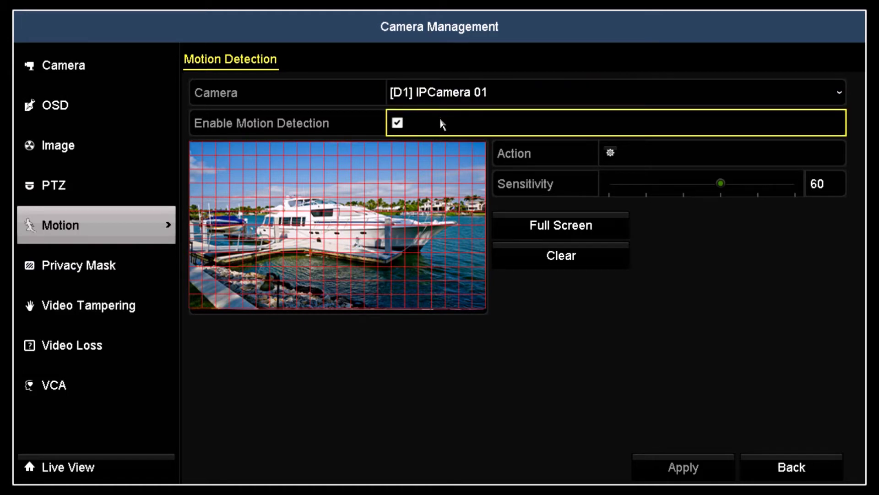
click(611, 153)
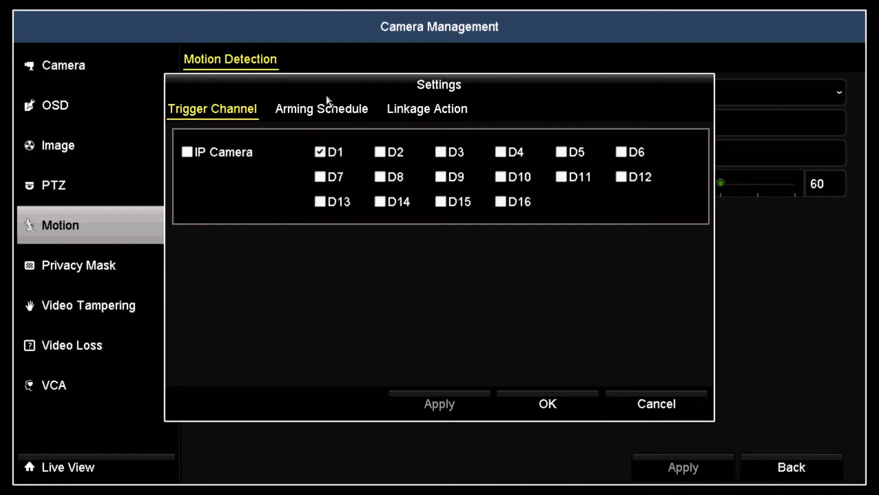
click(328, 108)
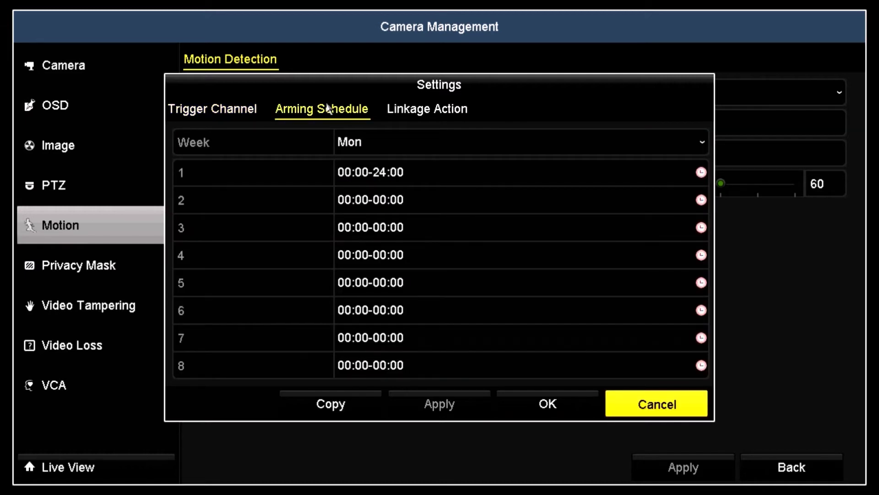
click(423, 110)
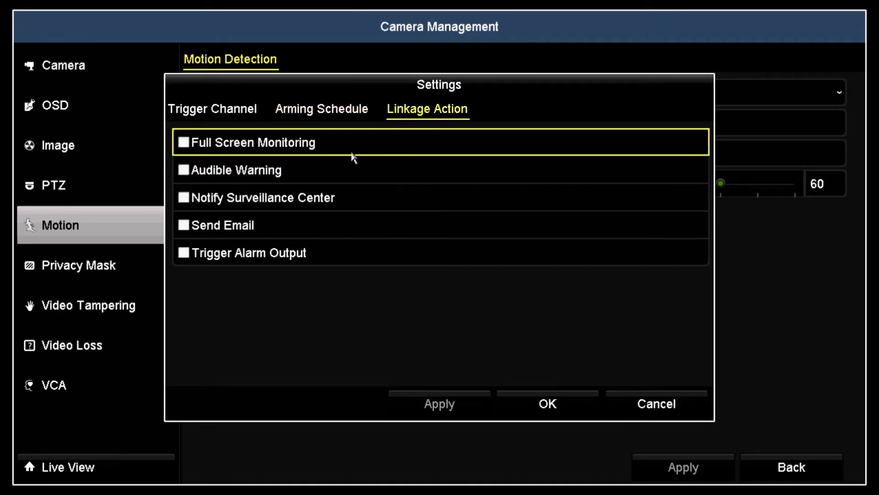
click(196, 225)
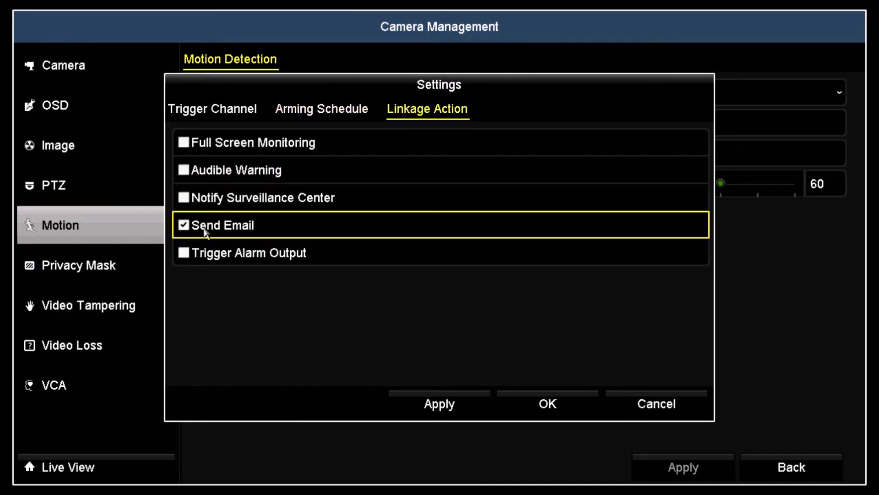
click(441, 410)
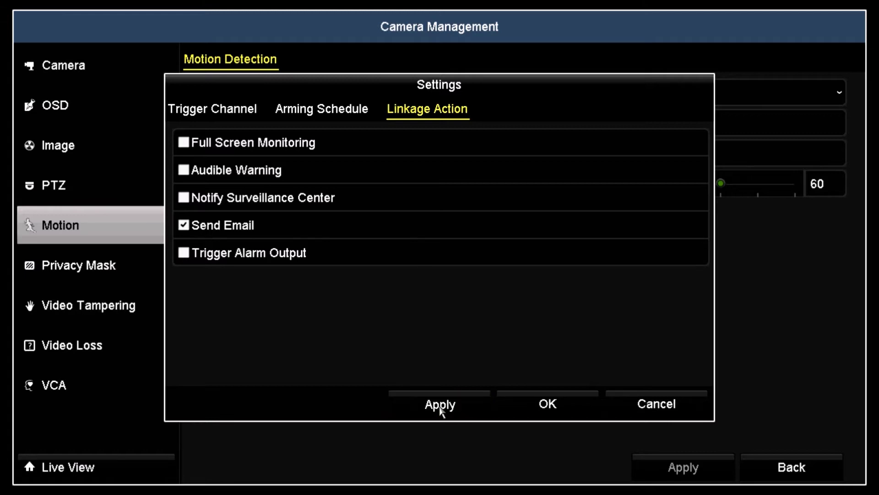
click(532, 407)
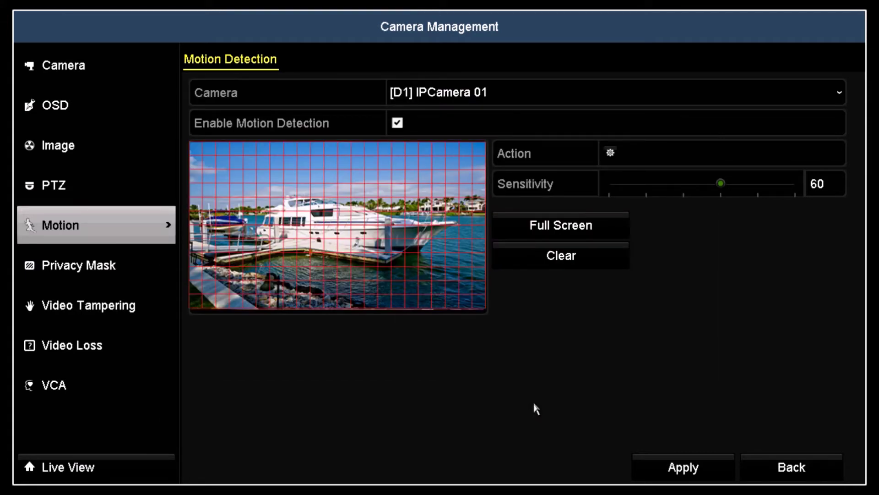
click(676, 472)
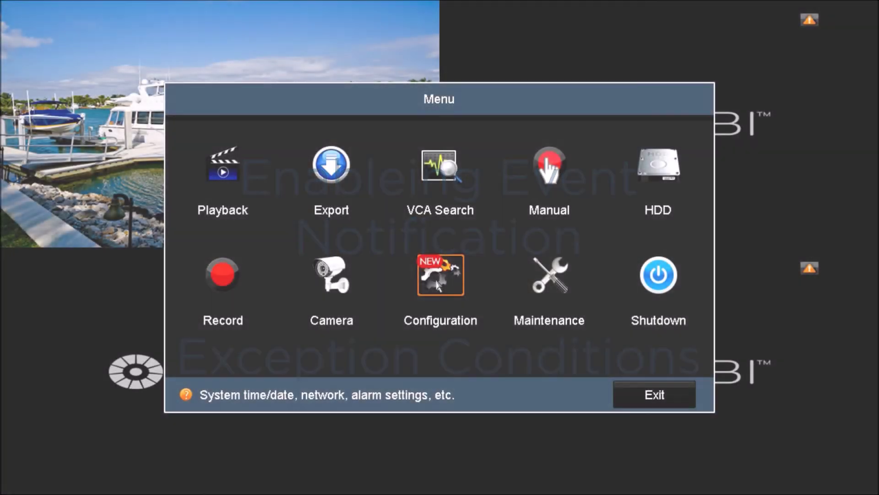
In Exceptions, choose All exception types and tick Send Email
click(438, 276)
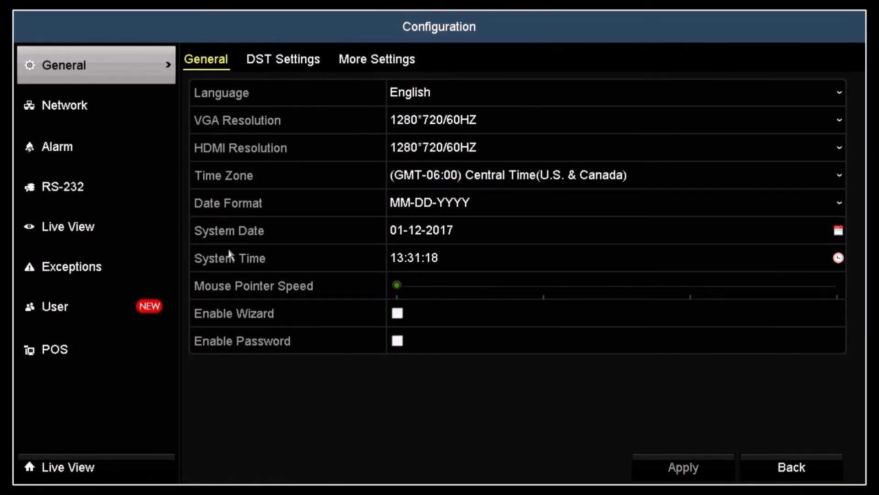
click(147, 271)
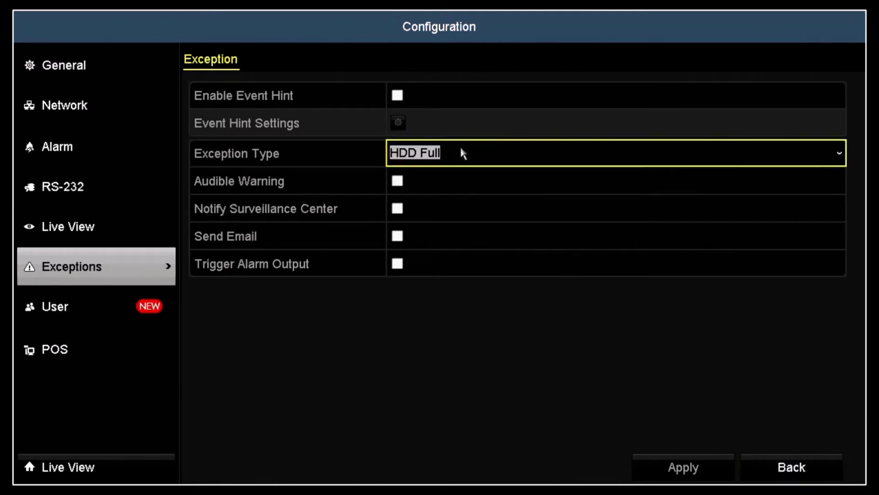
click(470, 162)
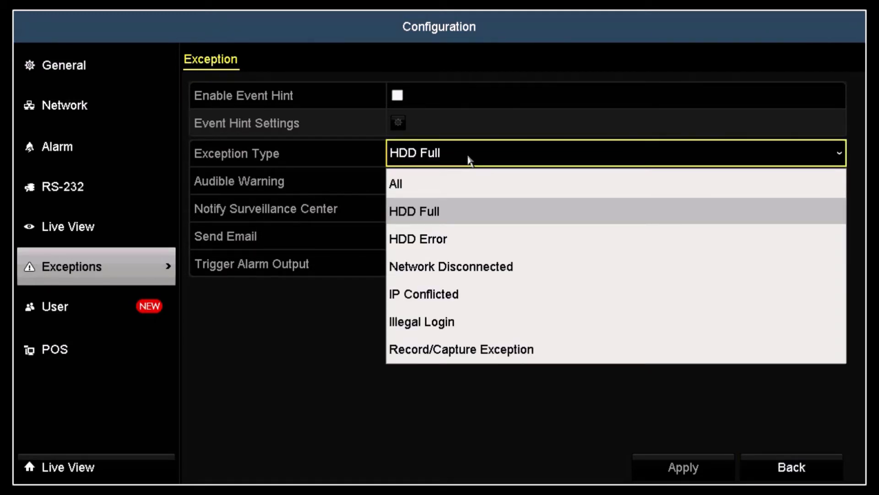
click(419, 183)
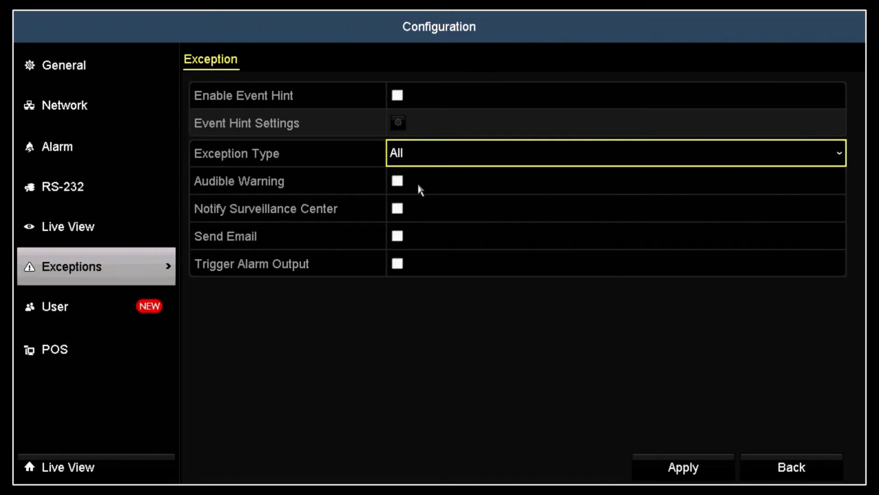
click(397, 237)
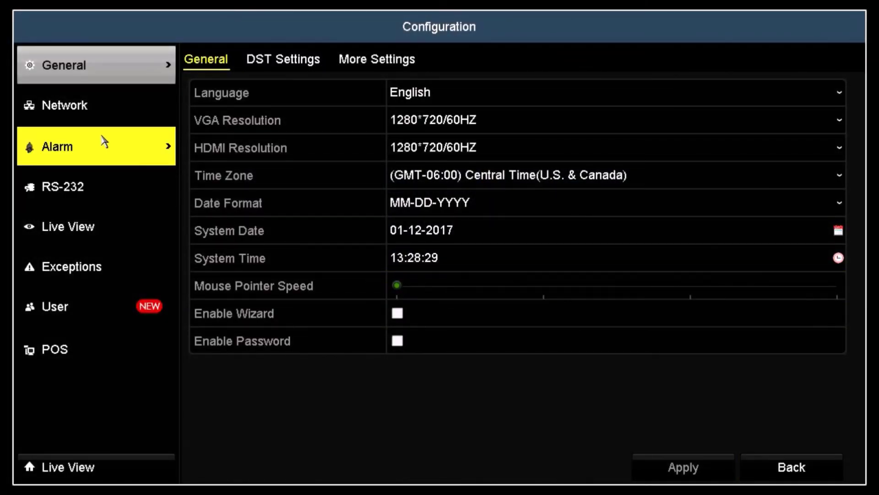
Tick Send Email in the Linkage Action of alarm input Local<-1 'Slip 21 gate', then apply and confirm
click(103, 141)
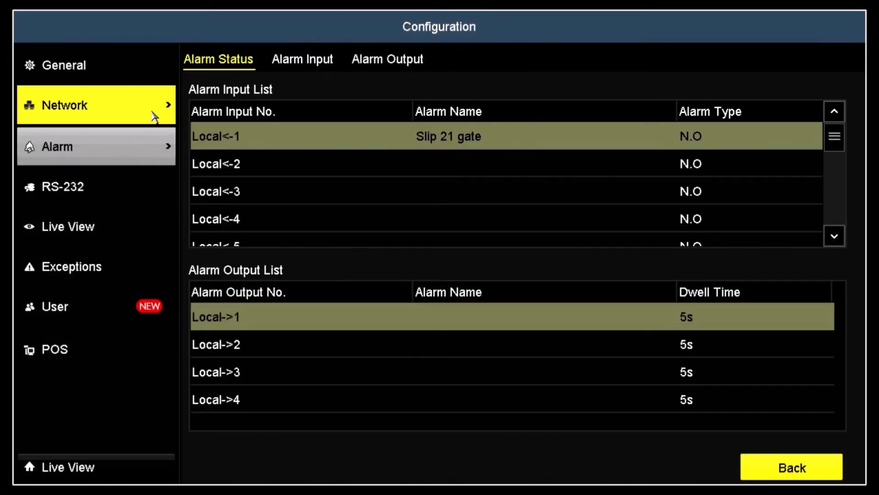
click(314, 62)
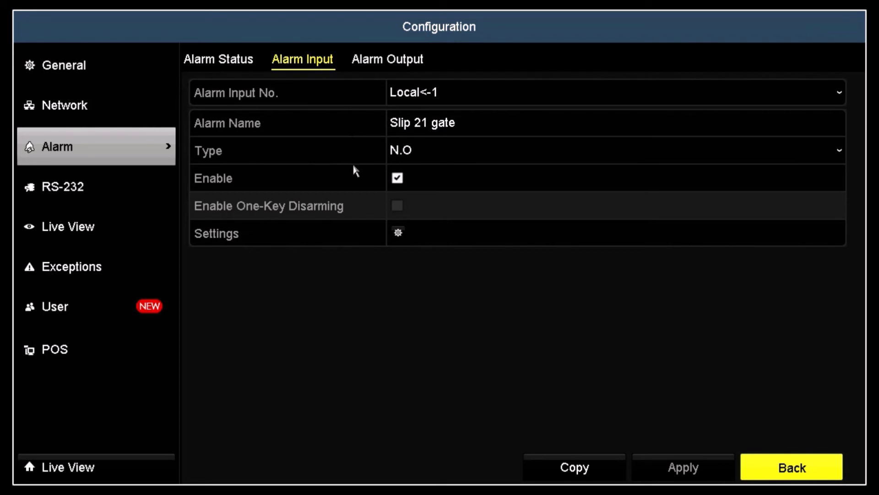
click(410, 236)
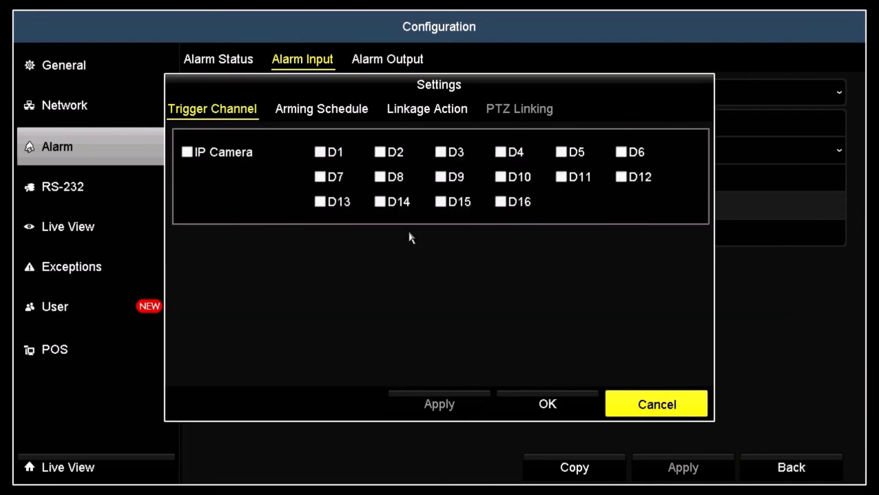
click(302, 113)
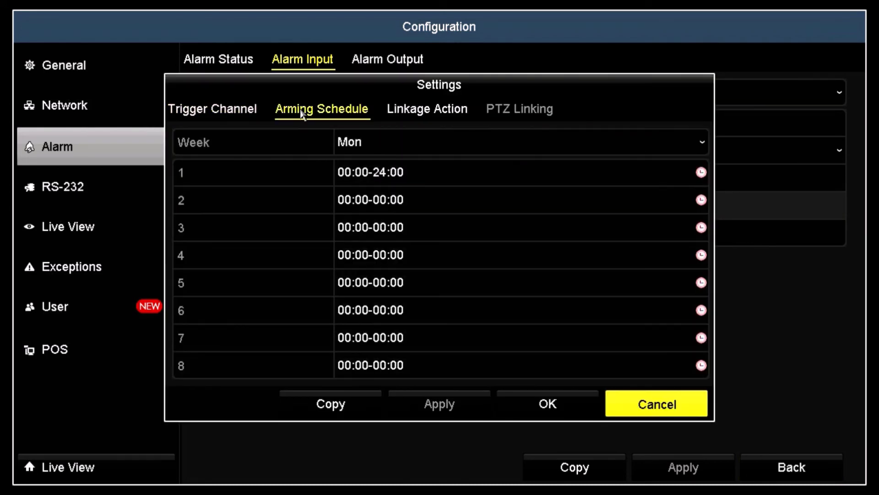
click(421, 117)
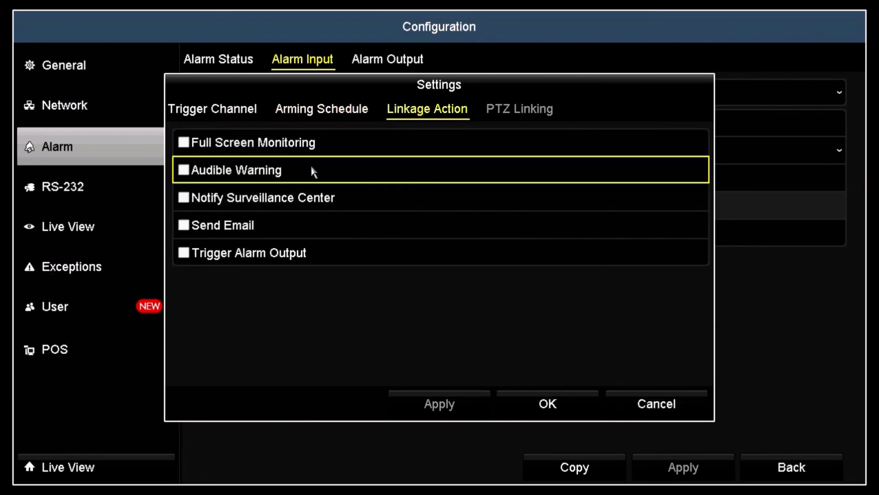
click(184, 226)
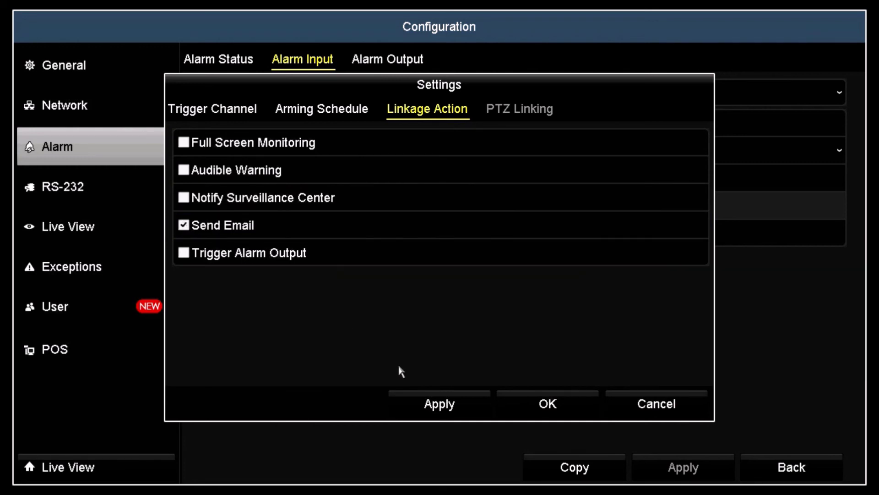
click(435, 406)
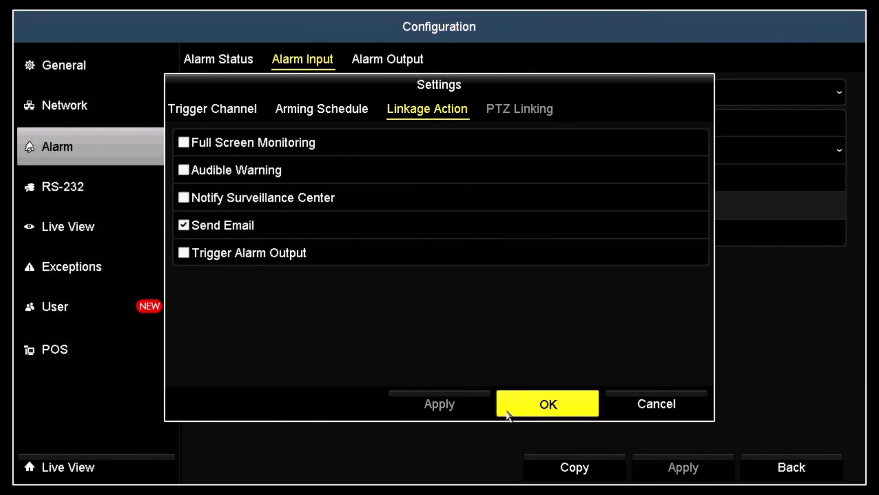
click(549, 405)
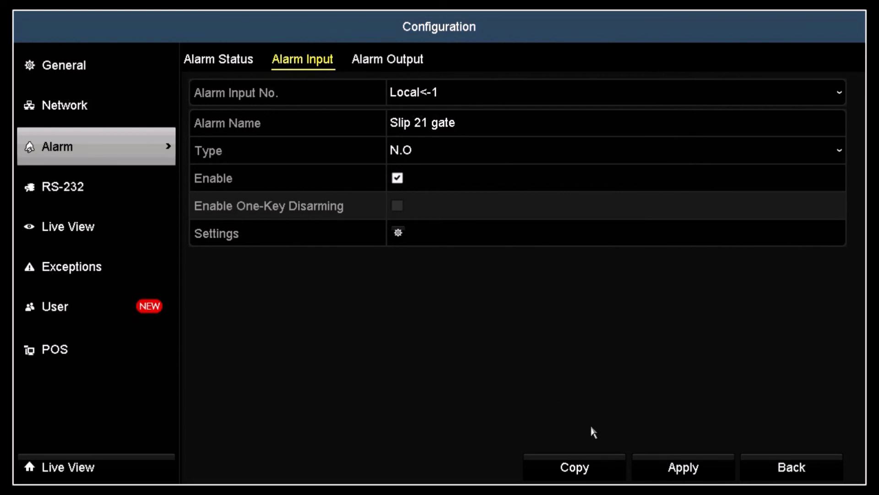